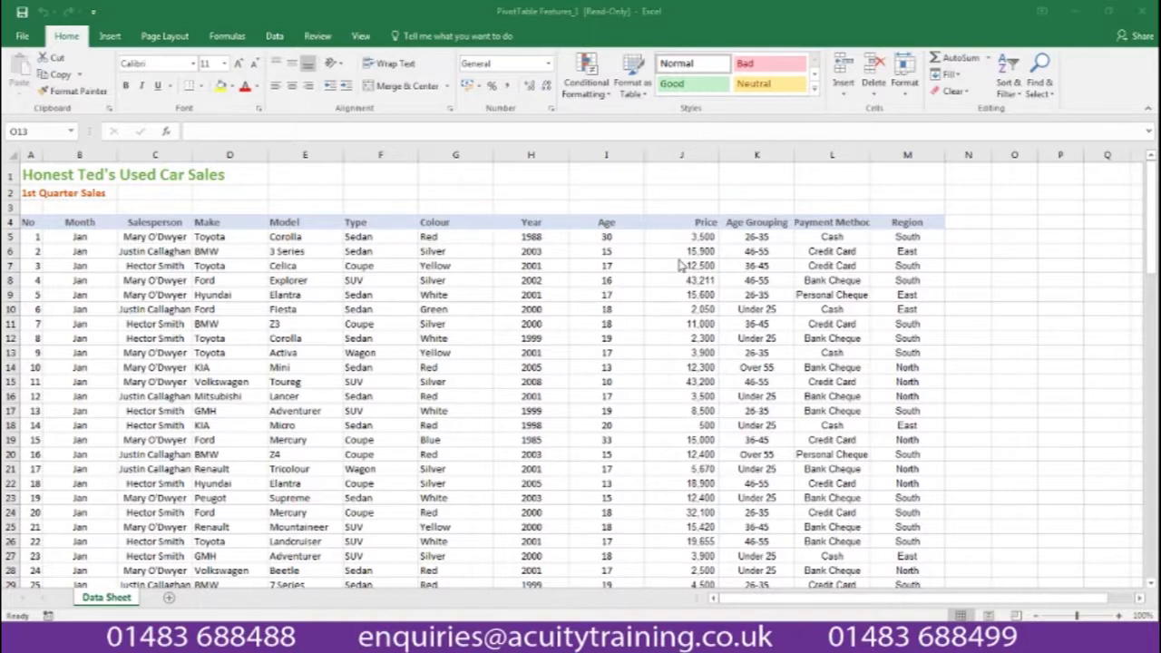
Create a PivotTable on a new worksheet from the Data Sheet range A4:M106.
left_click(508, 397)
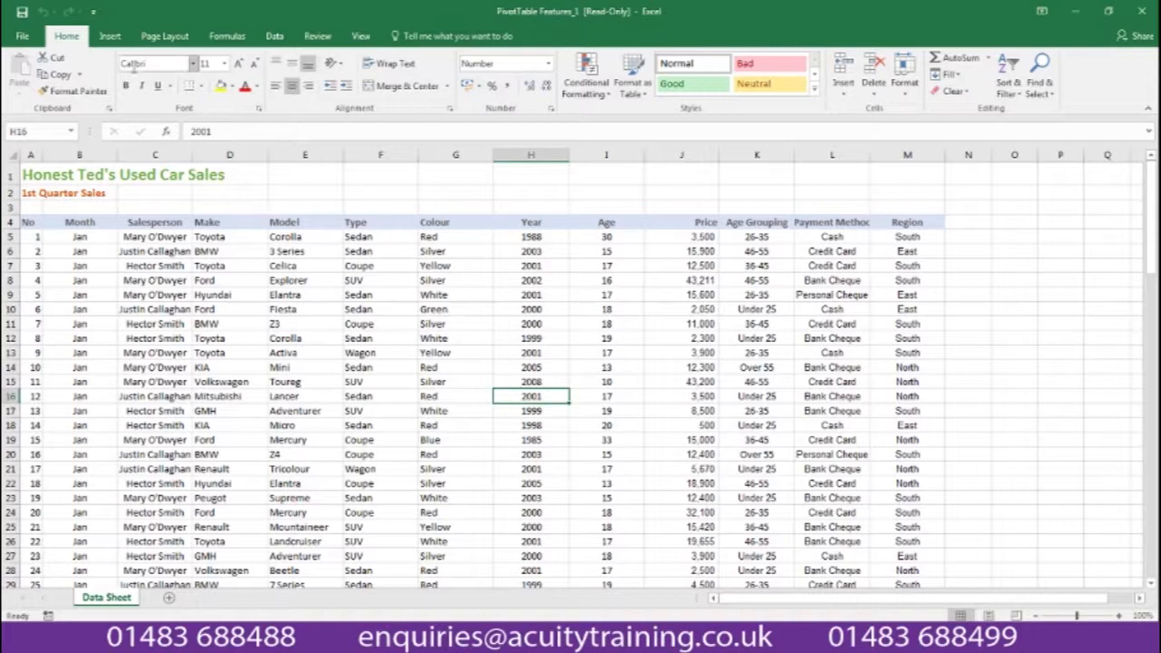
left_click(112, 38)
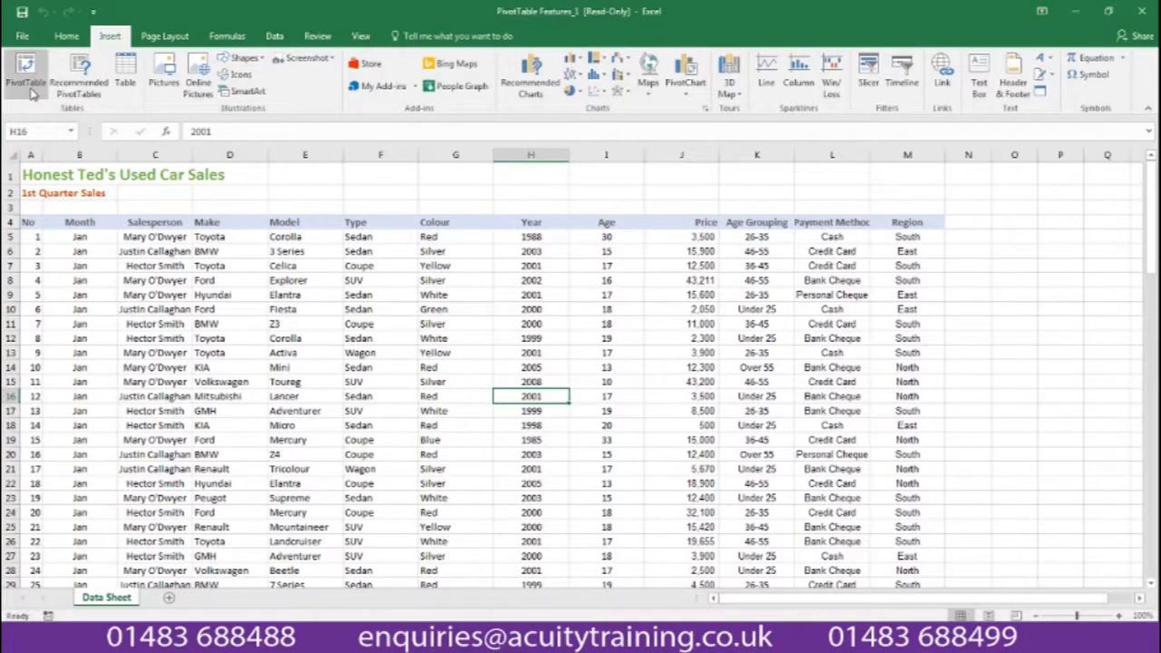
left_click(26, 77)
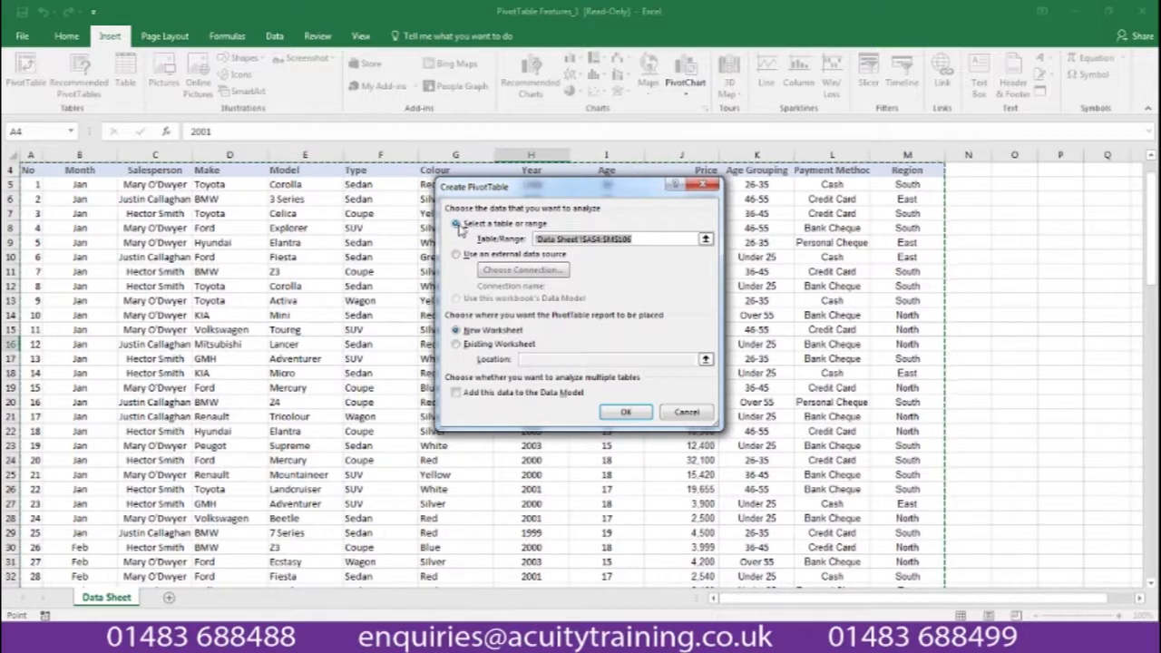
left_click(461, 228)
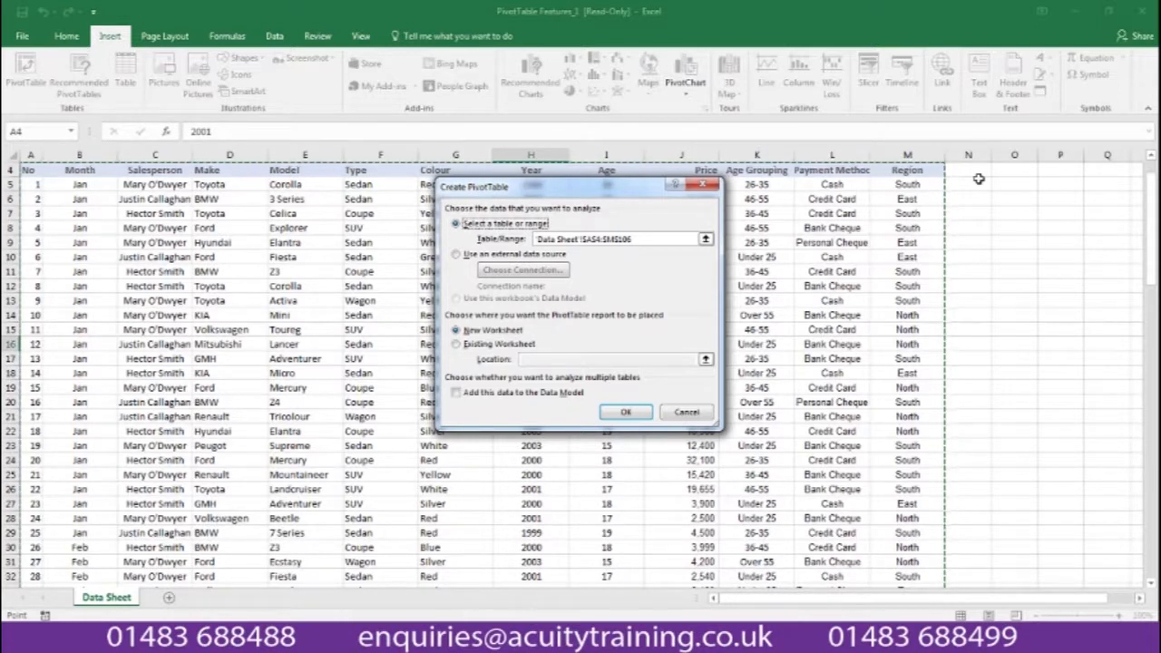
left_click(456, 255)
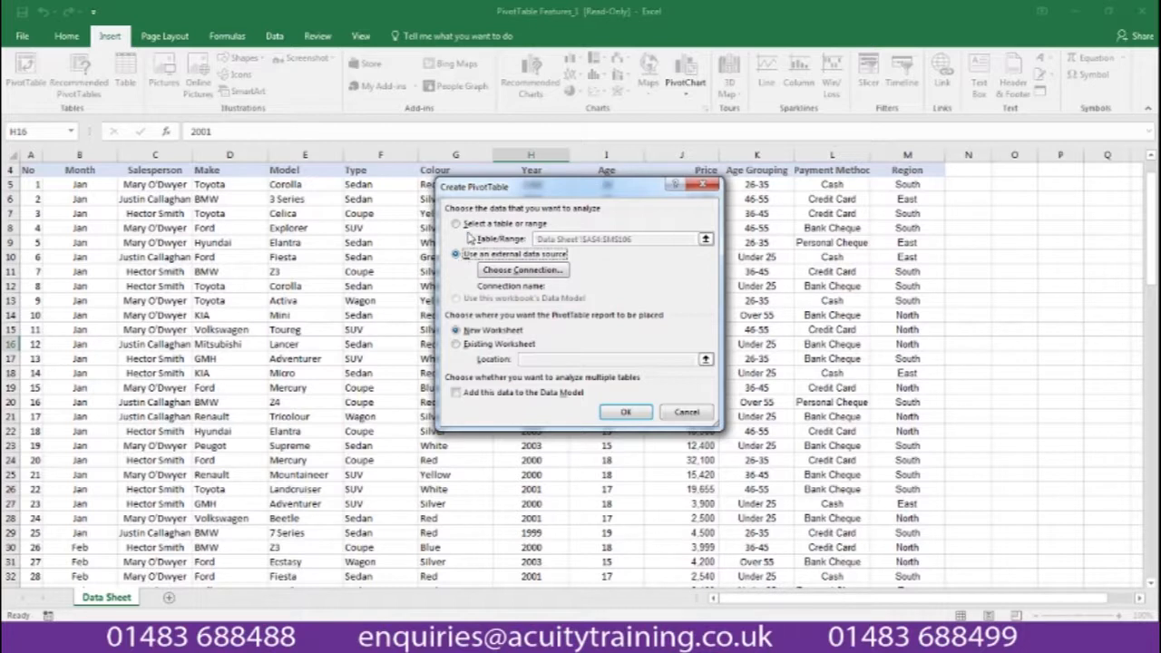
left_click(457, 225)
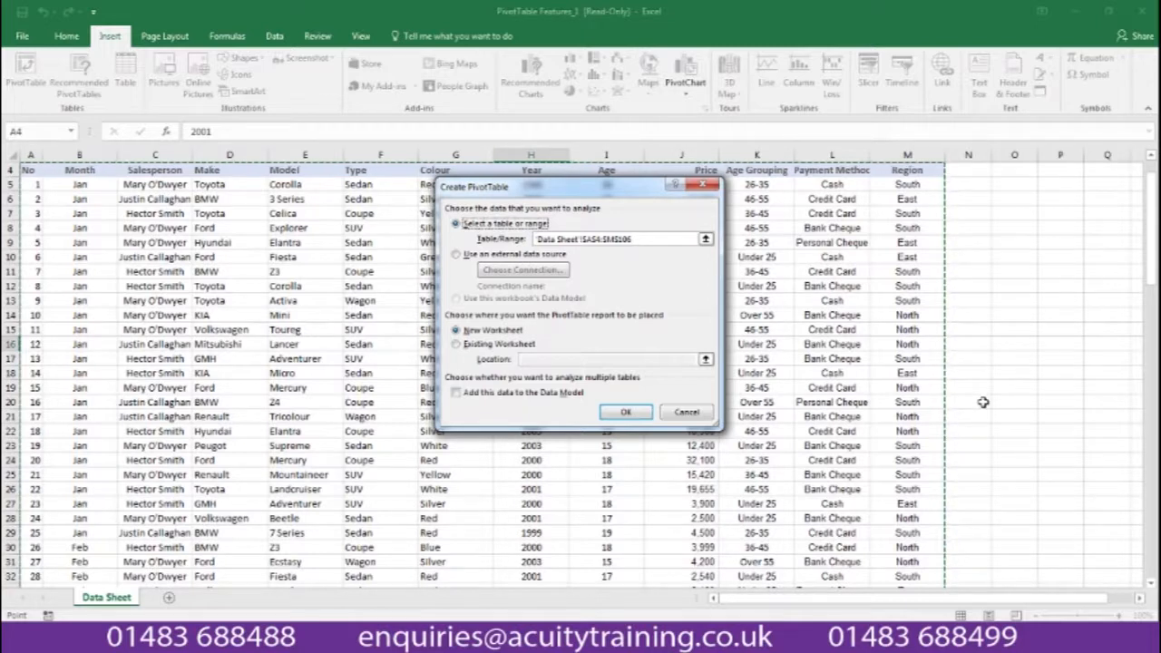
left_click(459, 332)
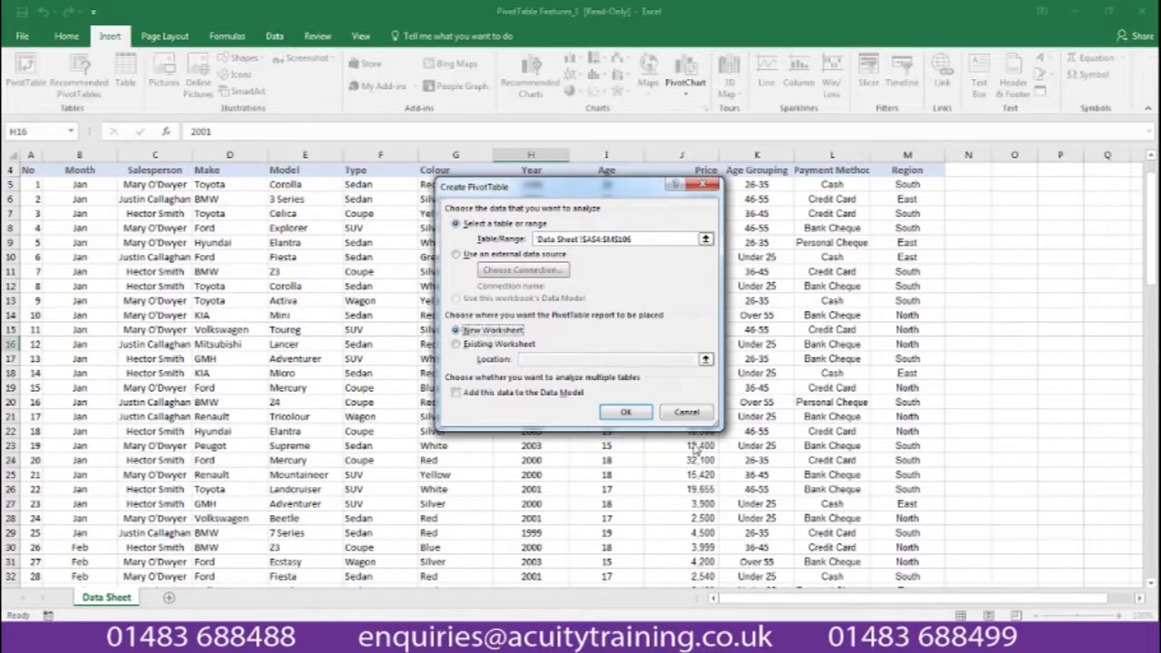
left_click(640, 414)
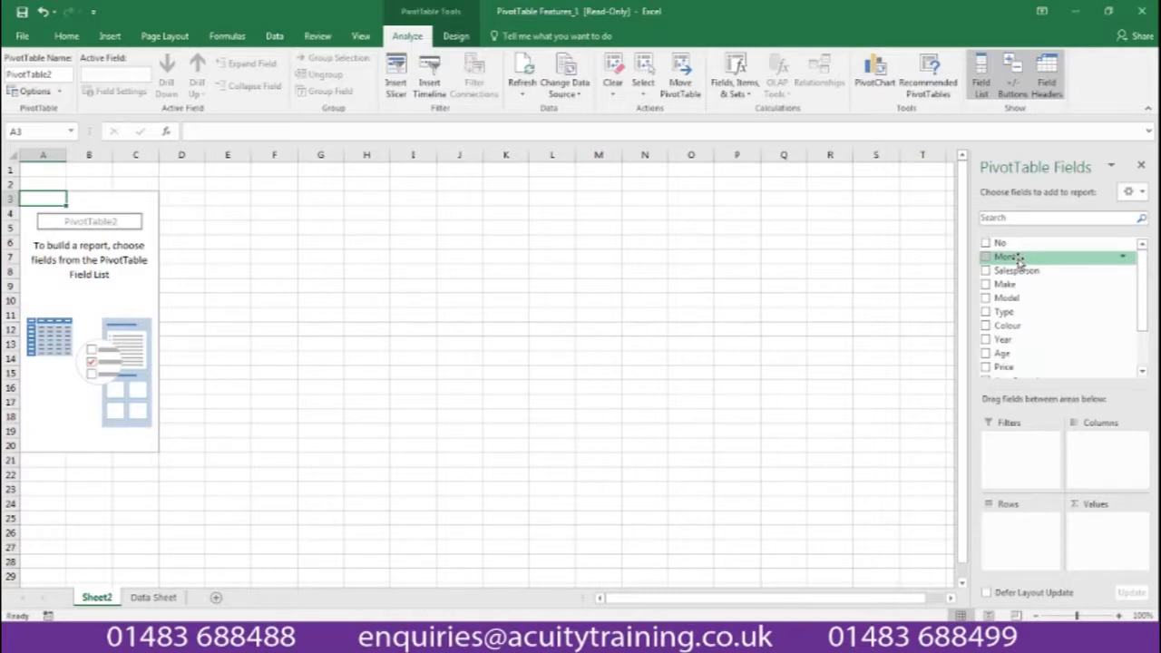
Place the Month field in the PivotTable's columns and the Salesperson field in its rows.
left_click_drag(1020, 261, 1100, 459)
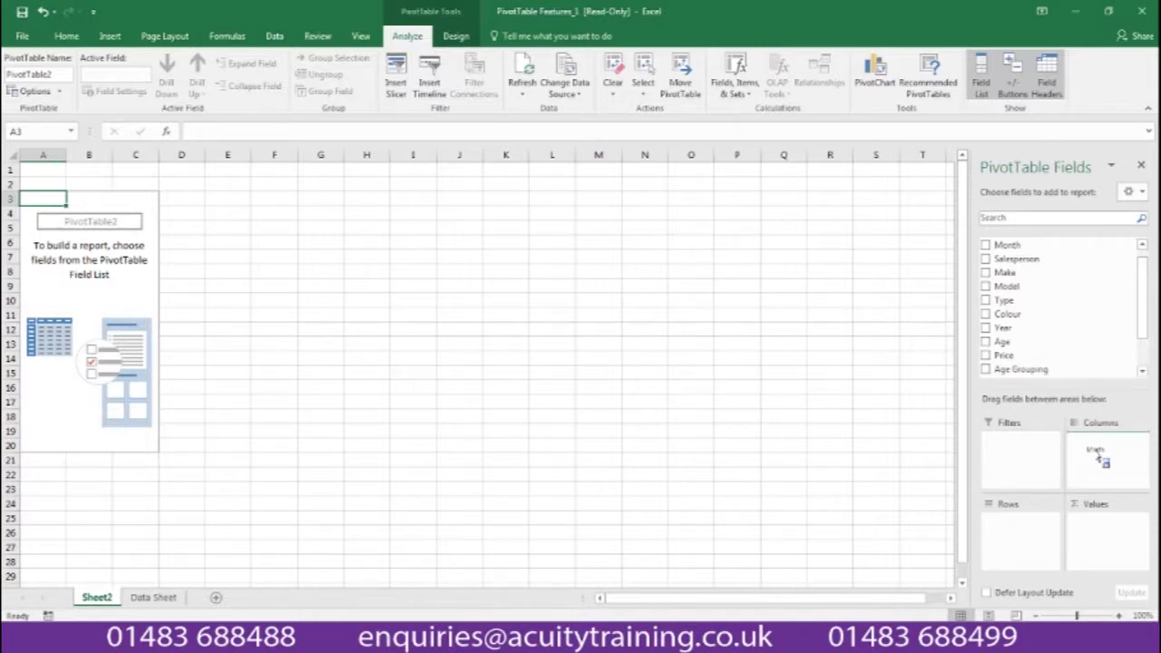
left_click_drag(1101, 460, 1101, 454)
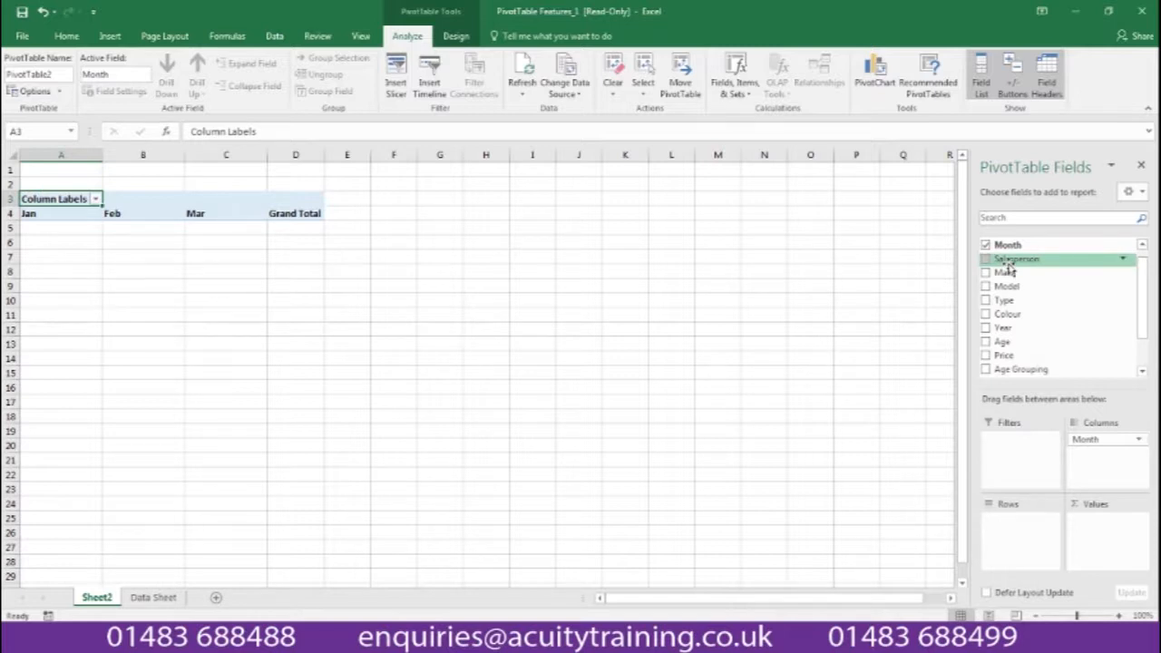
left_click_drag(1009, 265, 1005, 540)
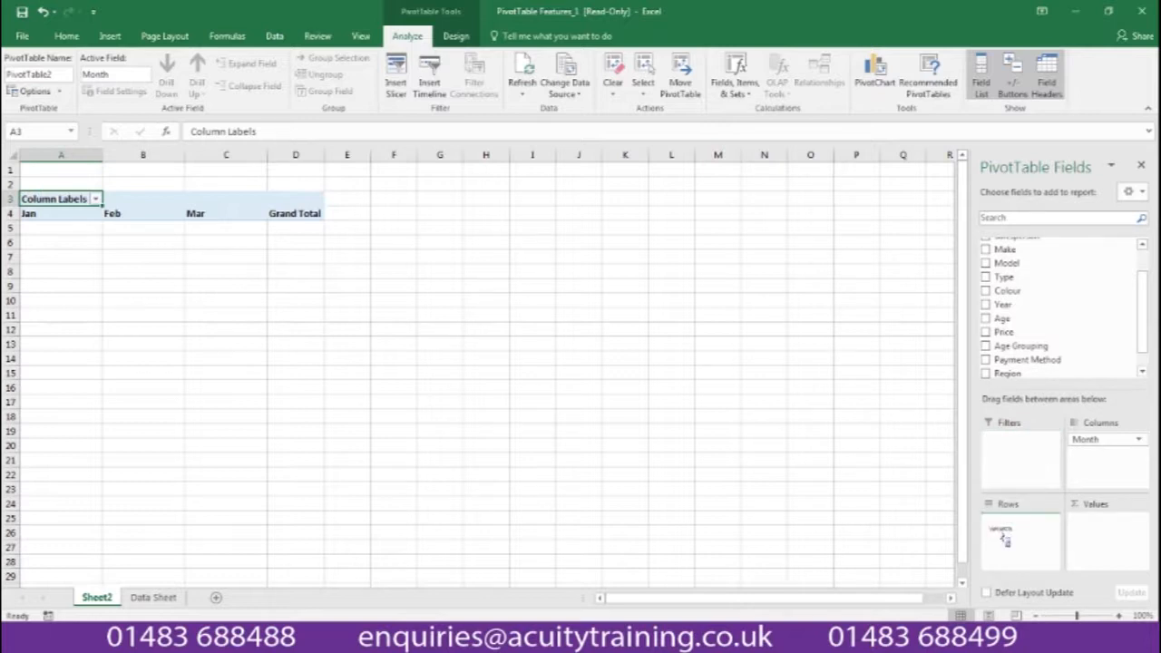
left_click_drag(1005, 540, 1005, 540)
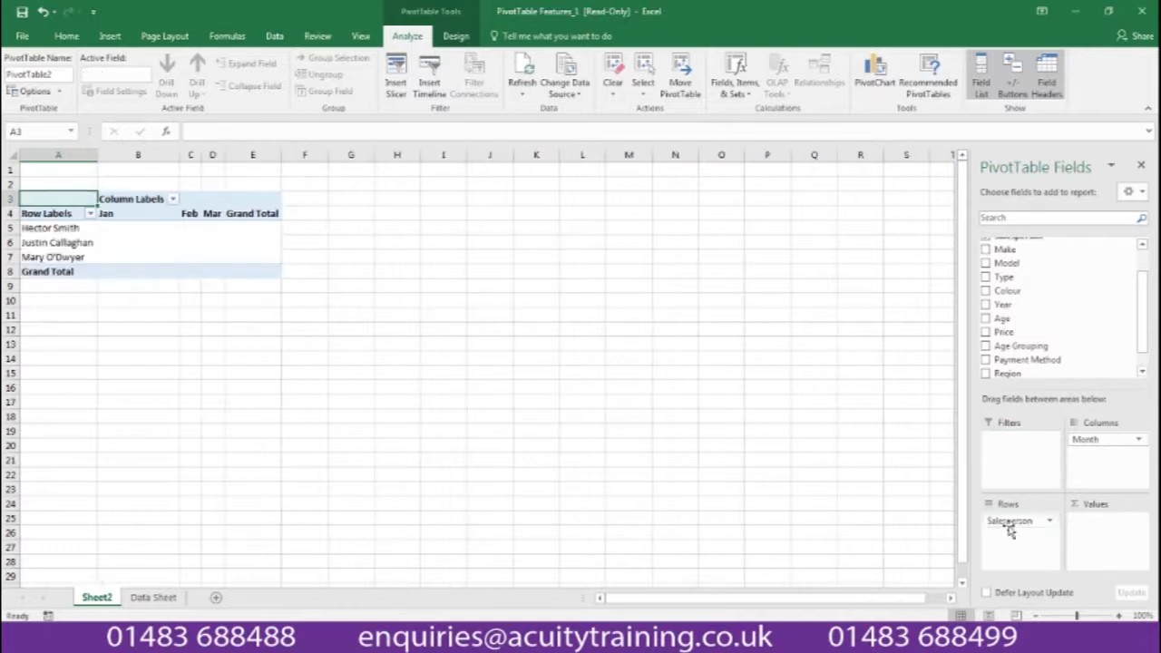
Examine the repeated salesperson entries in the Data Sheet's source records and return to the PivotTable on Sheet2.
left_click(156, 597)
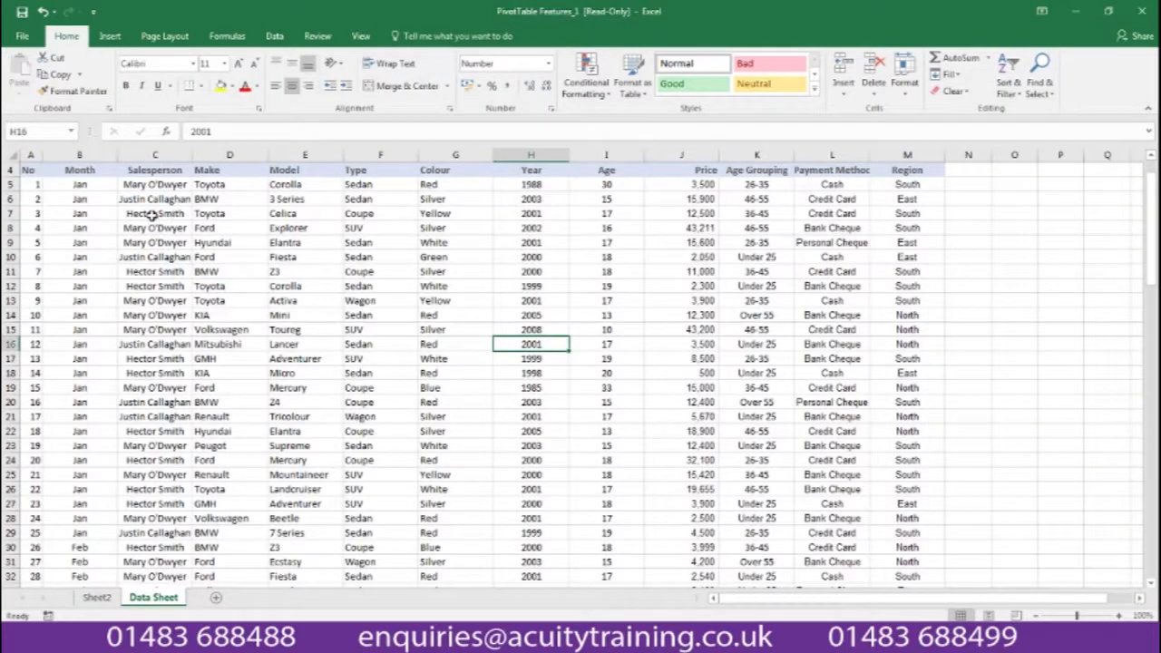
left_click_drag(155, 213, 155, 417)
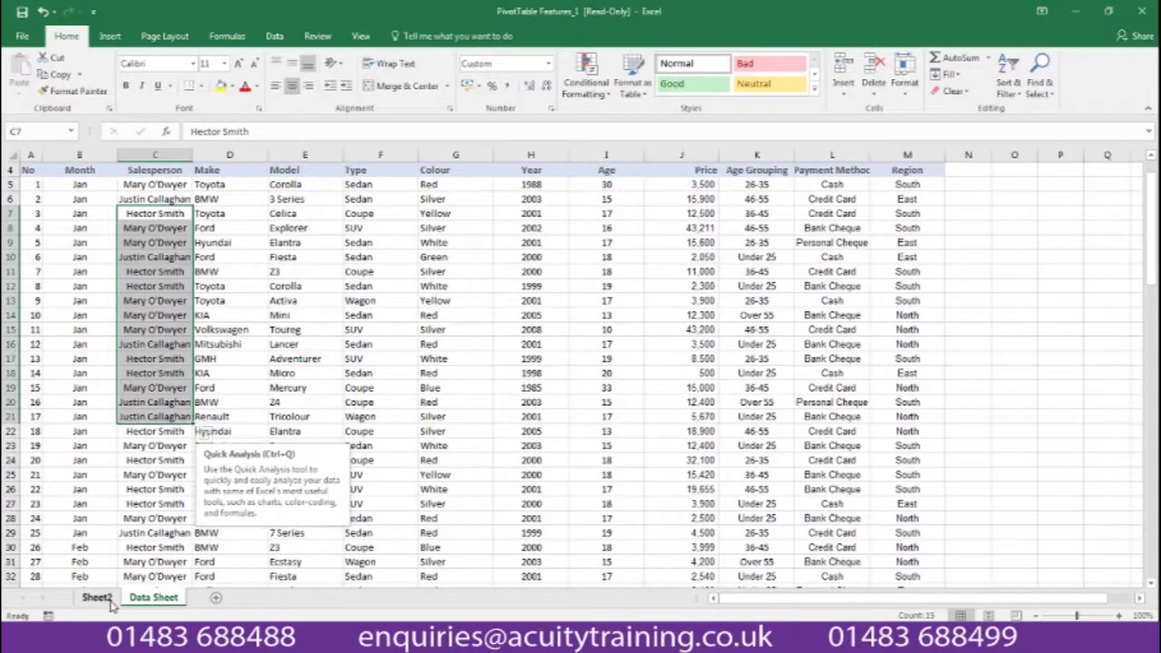
left_click(96, 597)
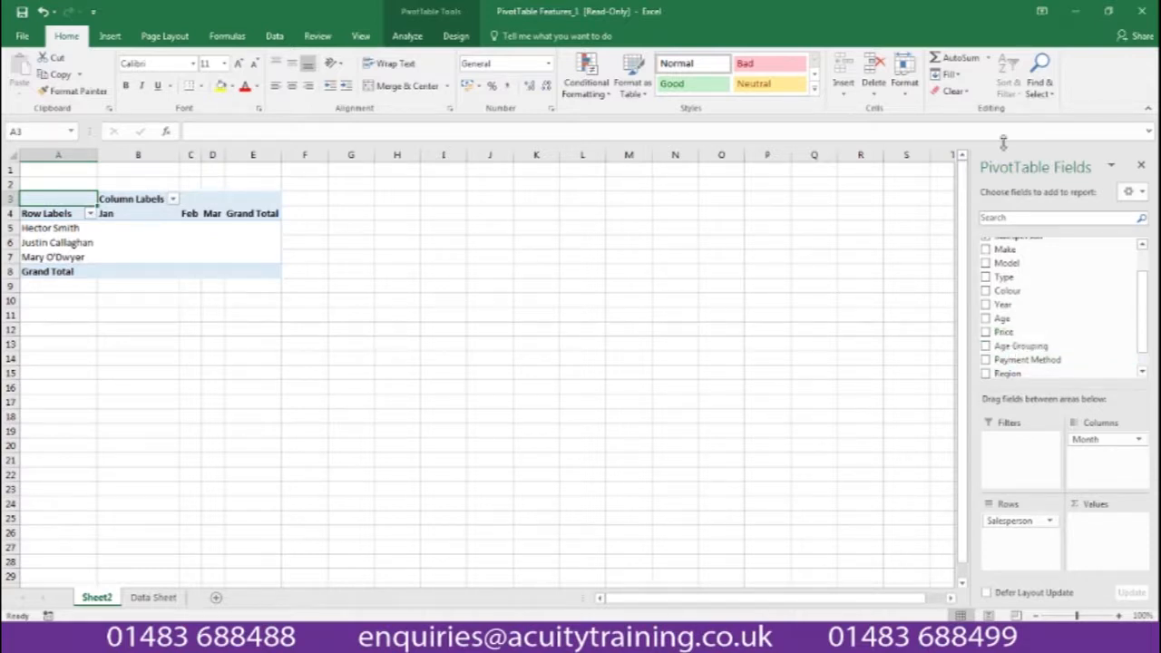
Add the Price field to the PivotTable's values and check the monthly sums and grand totals.
left_click_drag(1004, 334, 1093, 533)
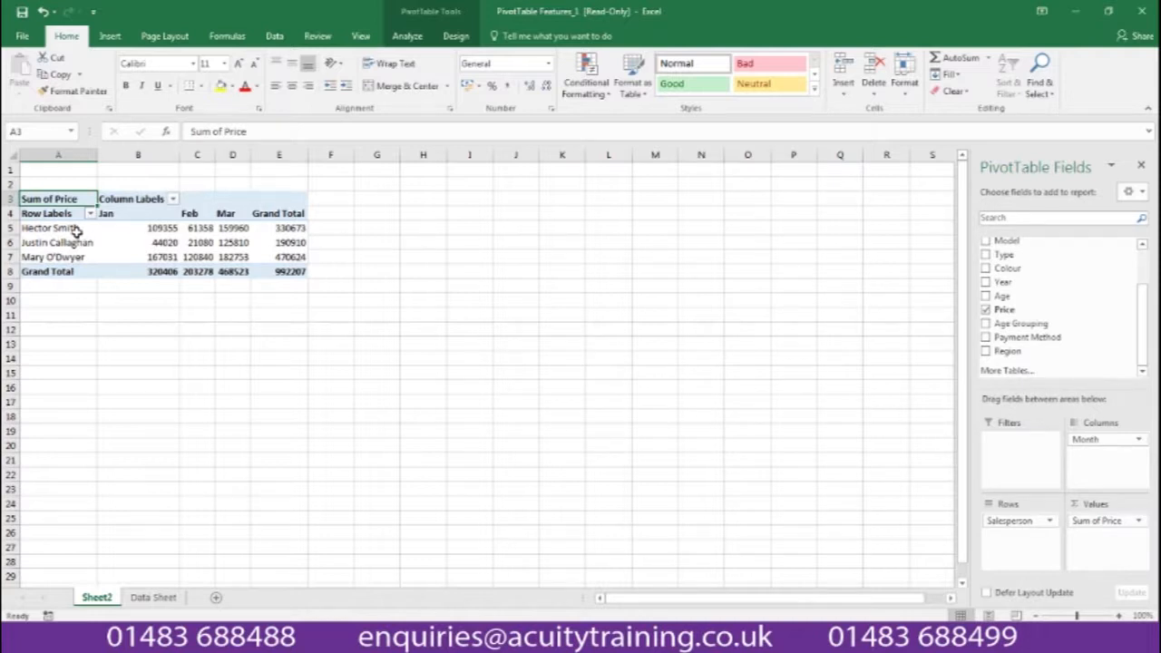
left_click(161, 229)
left_click(194, 229)
left_click(232, 272)
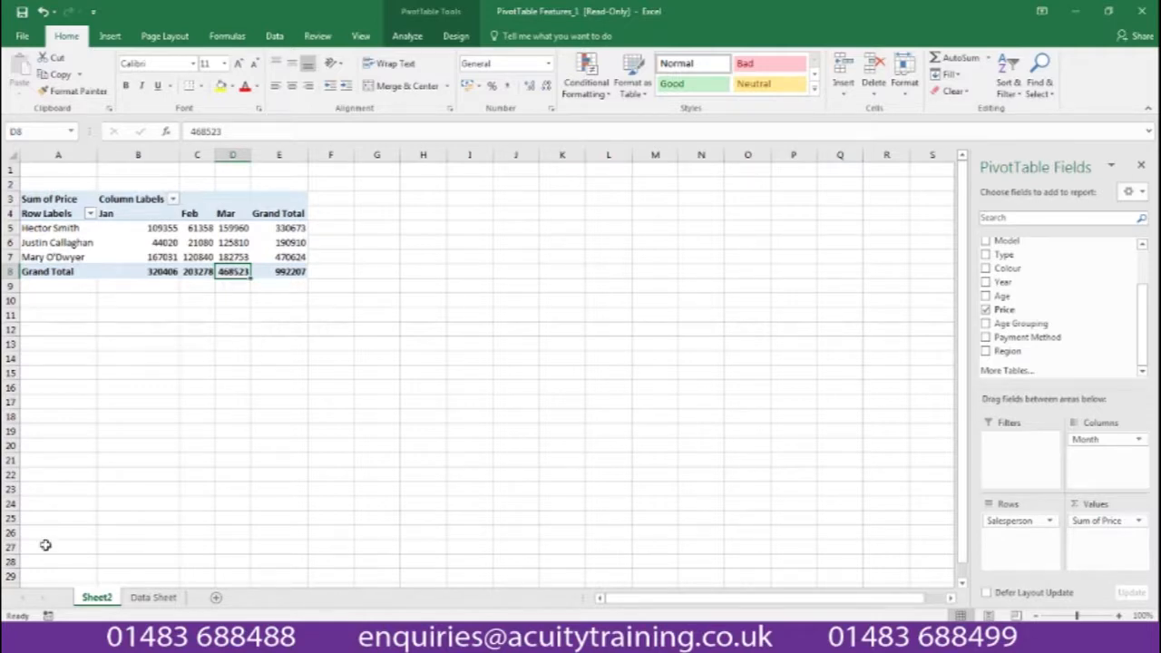
Review the Price column and the full list of sales records on Data Sheet, ending back on the PivotTable sheet.
left_click(153, 598)
scroll(281, 360, "down", 20)
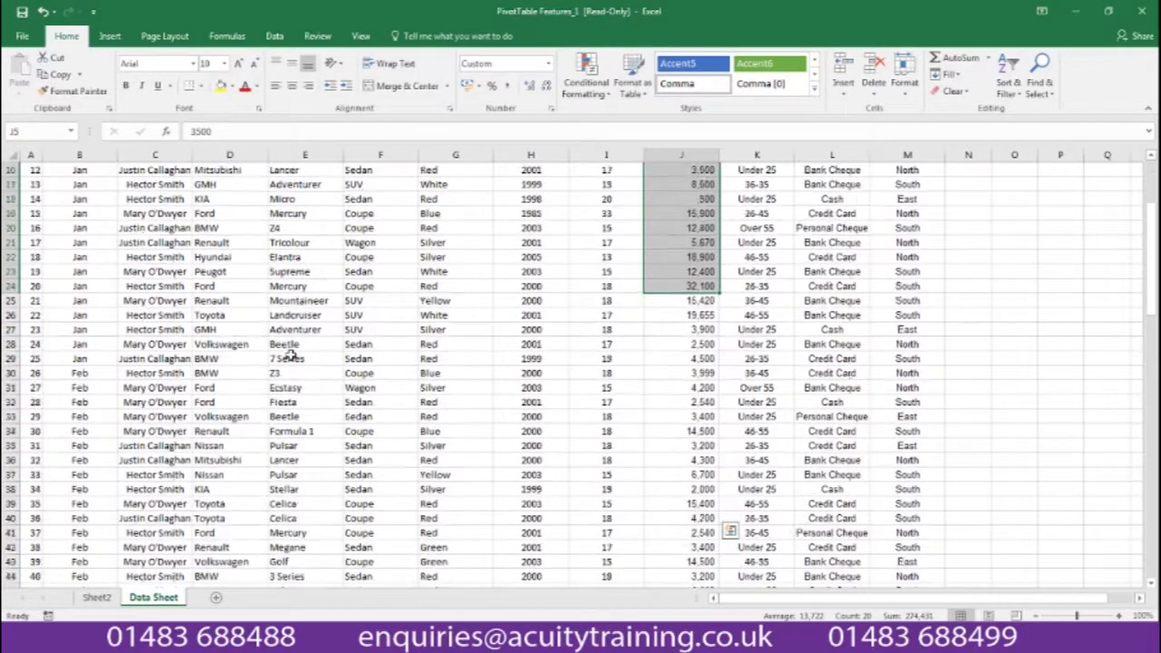
scroll(295, 359, "down", 7)
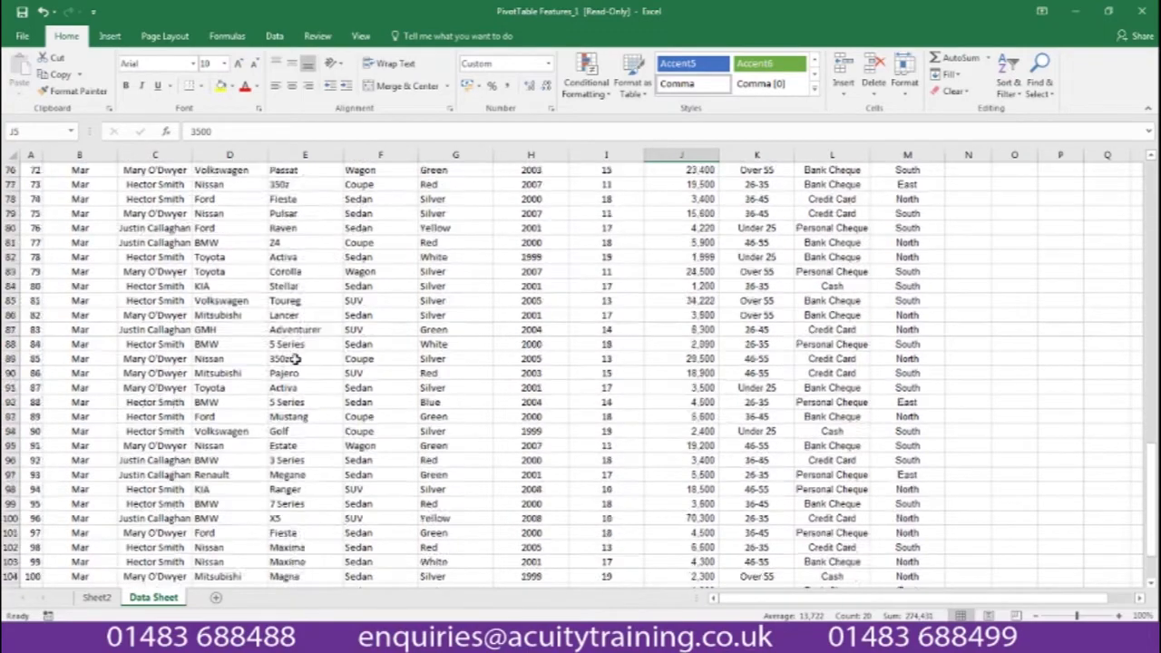
scroll(295, 360, "up", 13)
scroll(295, 359, "up", 17)
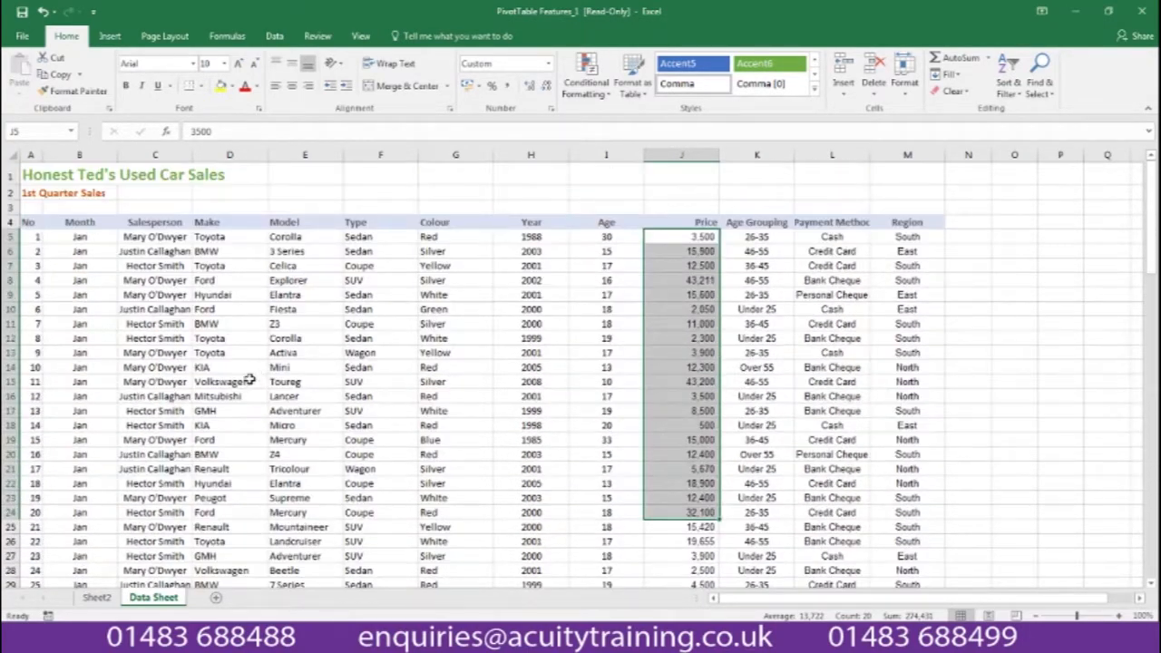
left_click(107, 601)
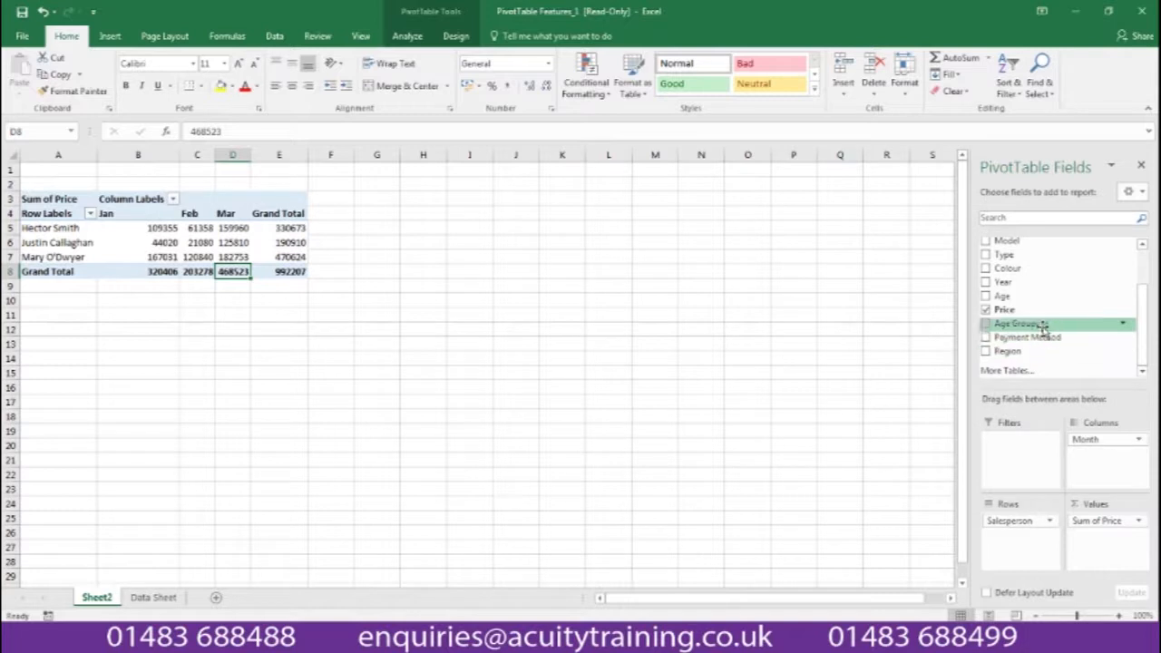
Add the Make field to the PivotTable's rows beneath Salesperson.
left_click_drag(1147, 331, 1149, 307)
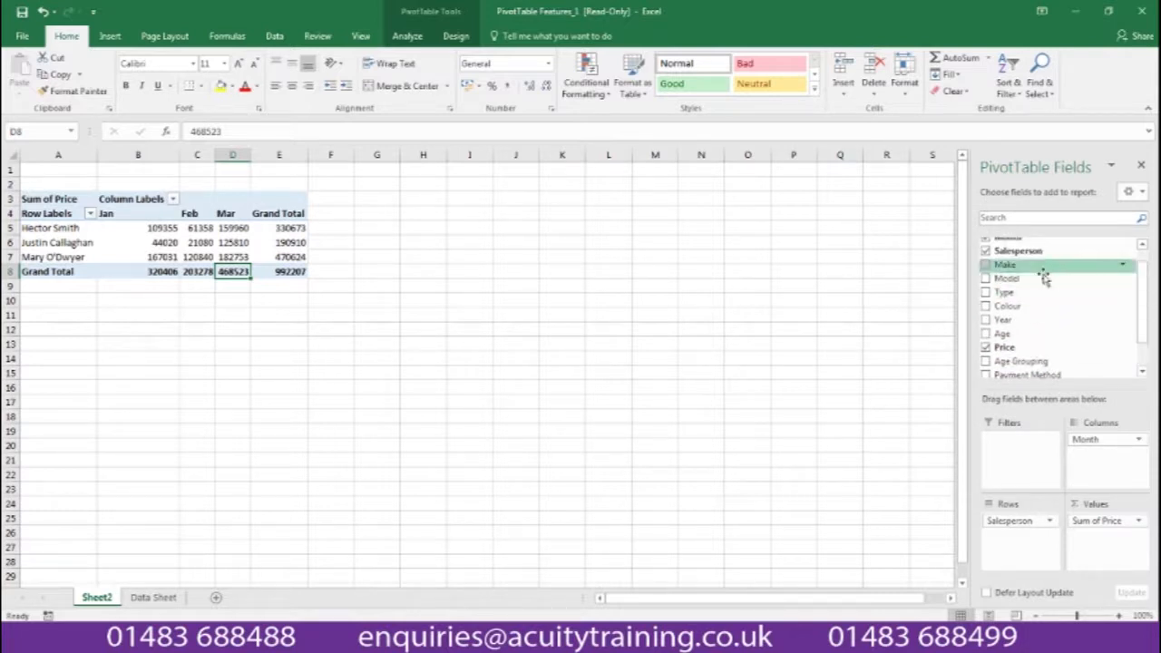
left_click_drag(1043, 271, 1011, 536)
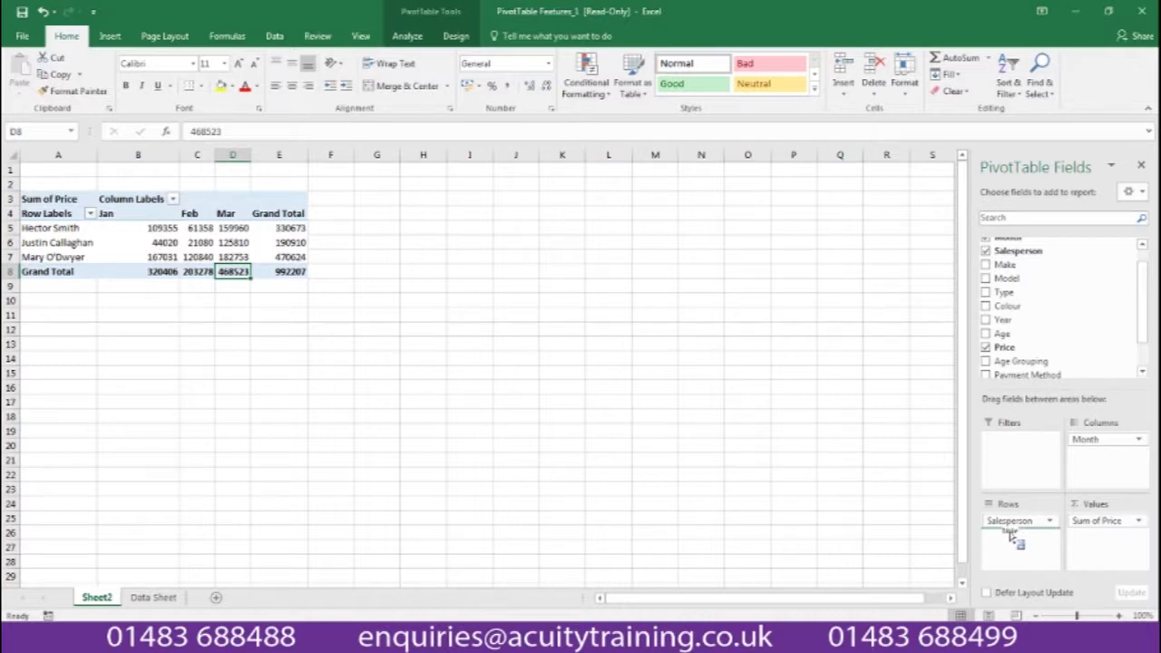
left_click_drag(1014, 536, 1014, 538)
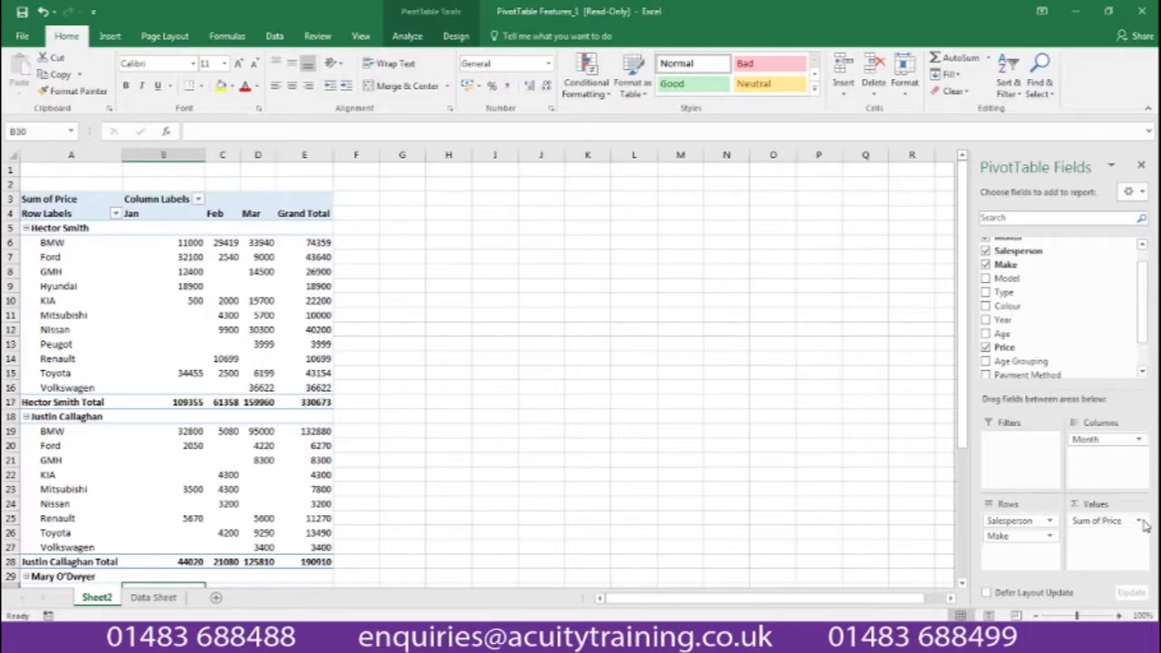
Change the Price value field's summary calculation to Count.
left_click(1142, 523)
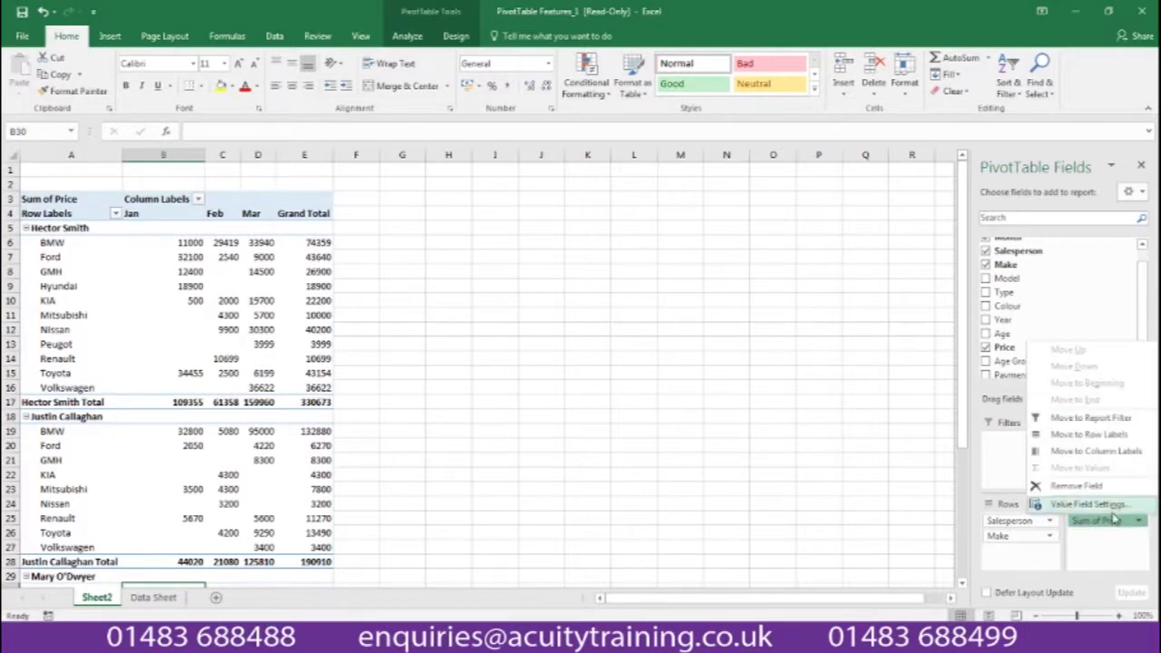
left_click(1112, 504)
left_click(499, 326)
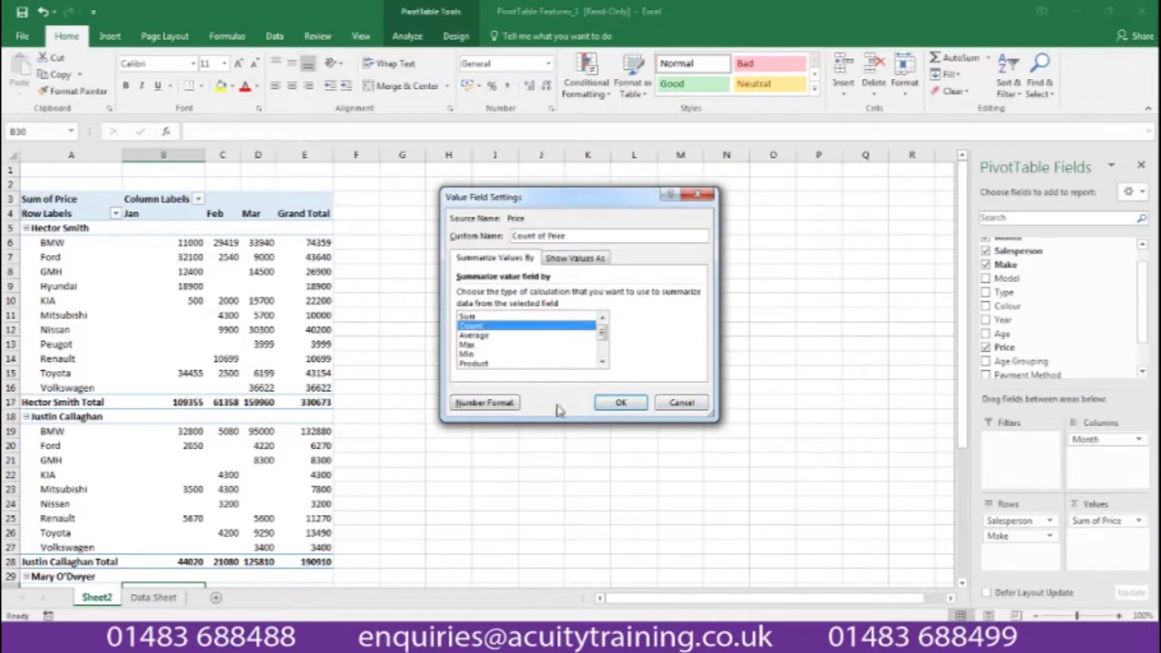
left_click(620, 404)
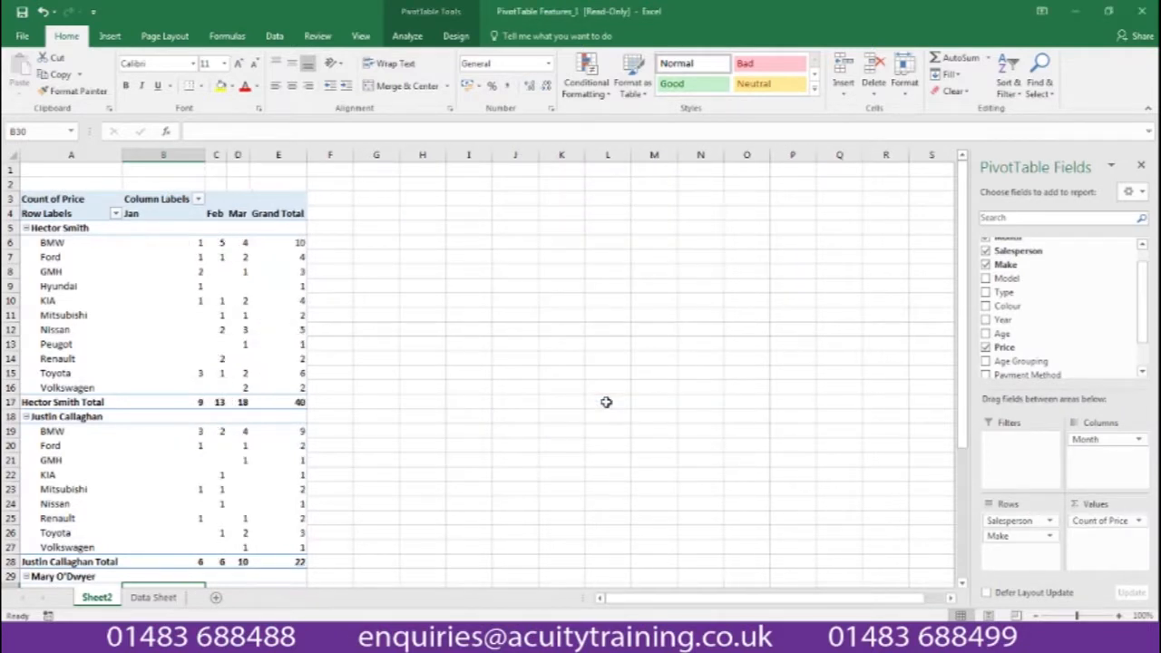
Switch the Price value field's summary calculation back to Sum.
left_click(1140, 520)
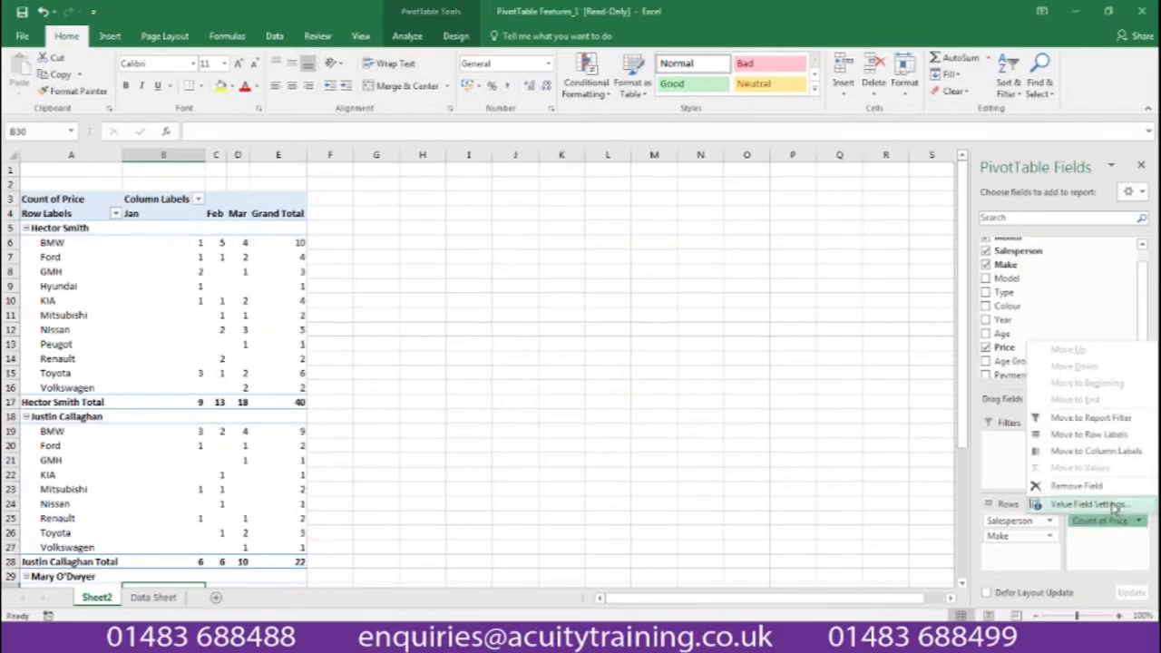
left_click(1114, 505)
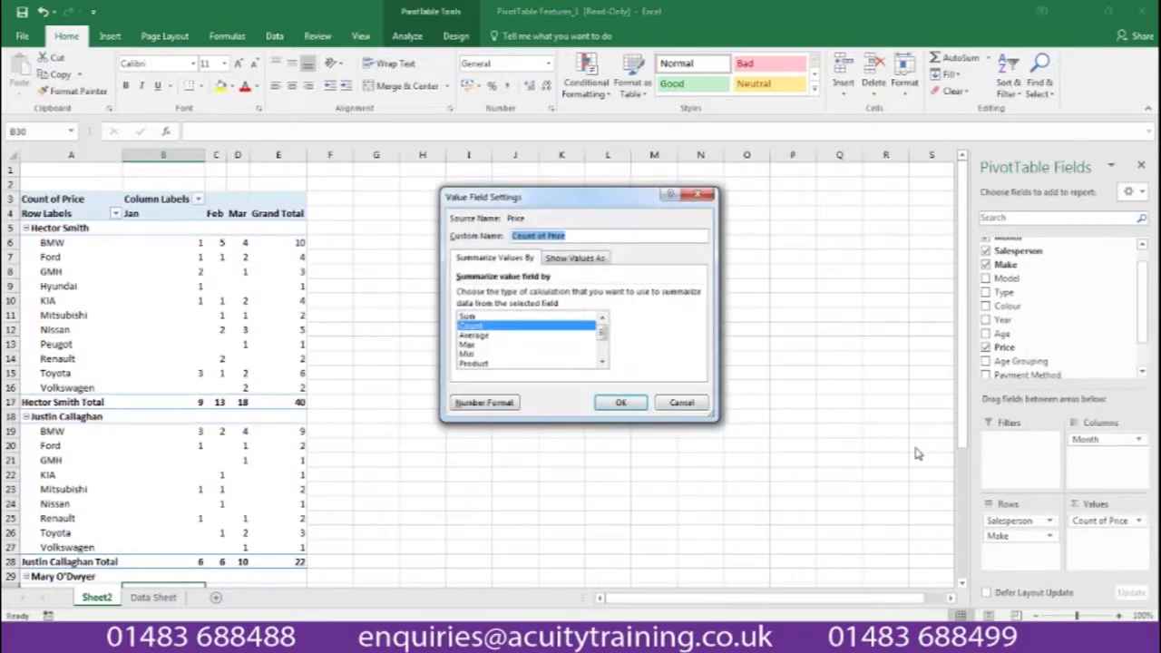
left_click(542, 317)
left_click(620, 404)
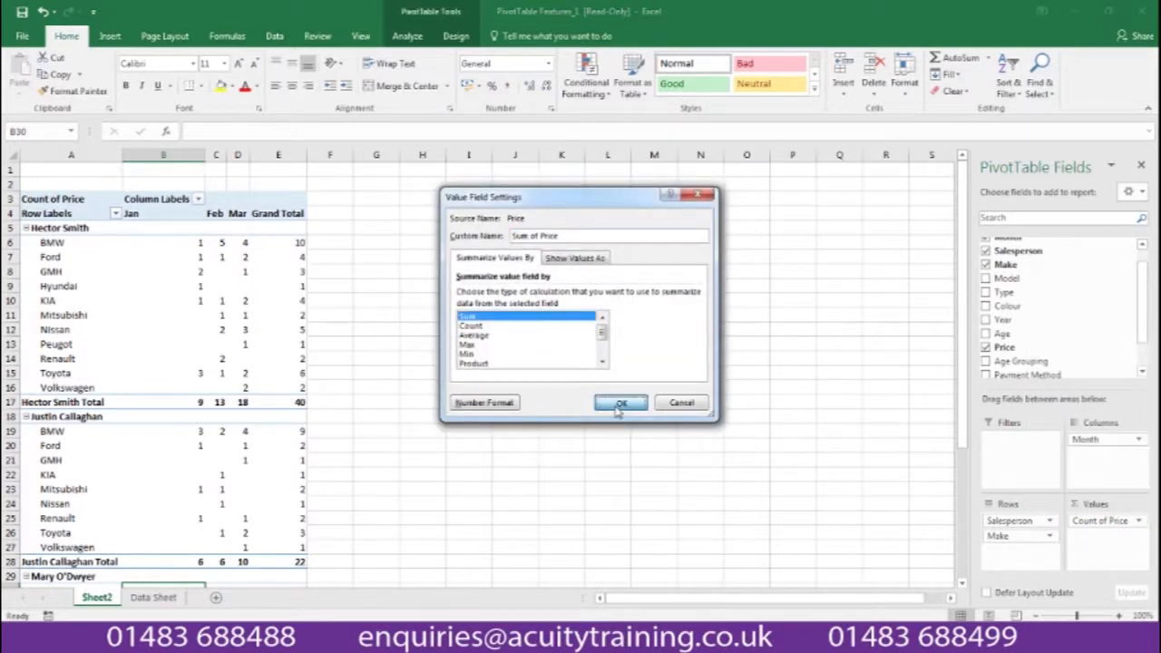
Apply the Accounting number format with the £ symbol to the Sum of Price value field.
left_click(1139, 521)
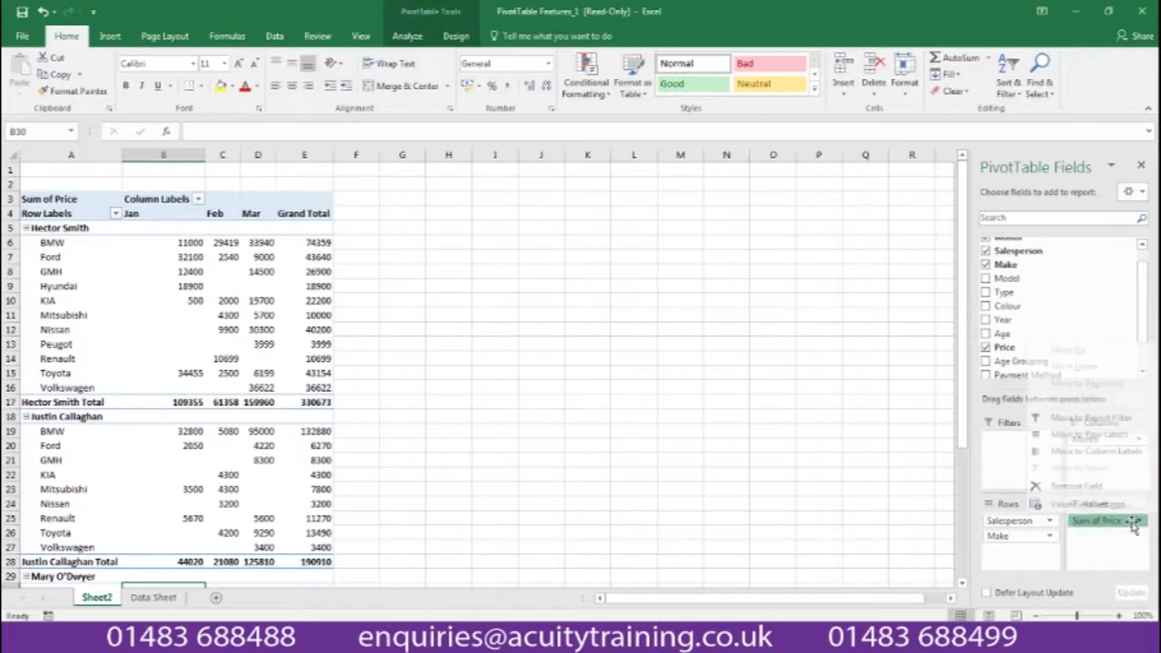
left_click(1086, 505)
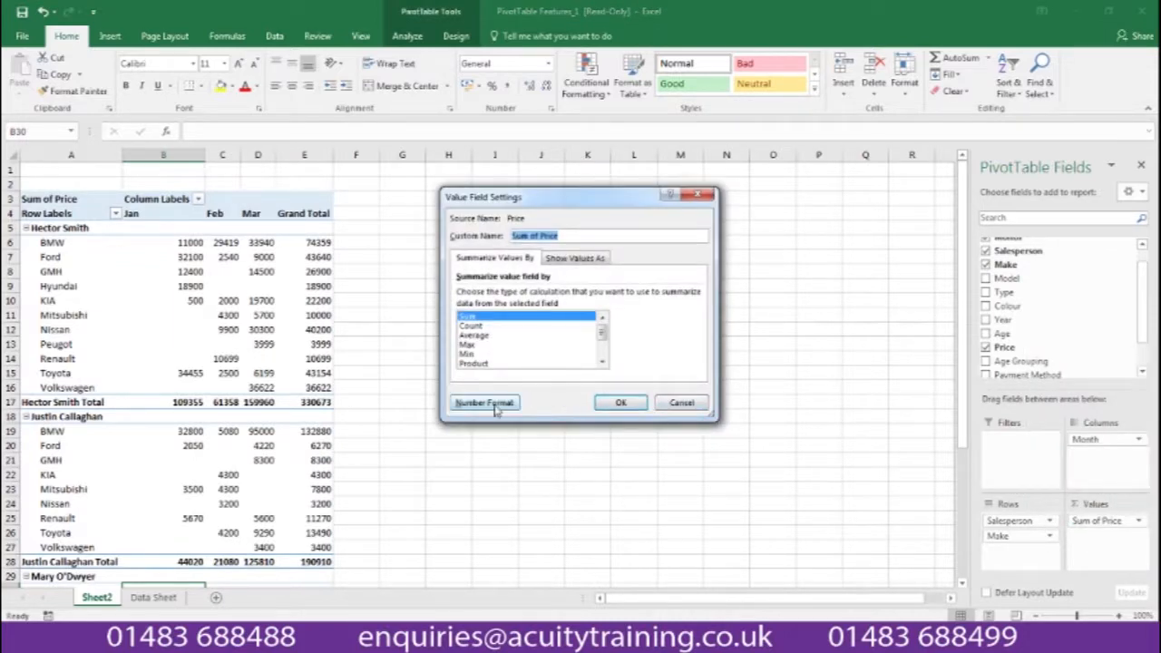
left_click(491, 405)
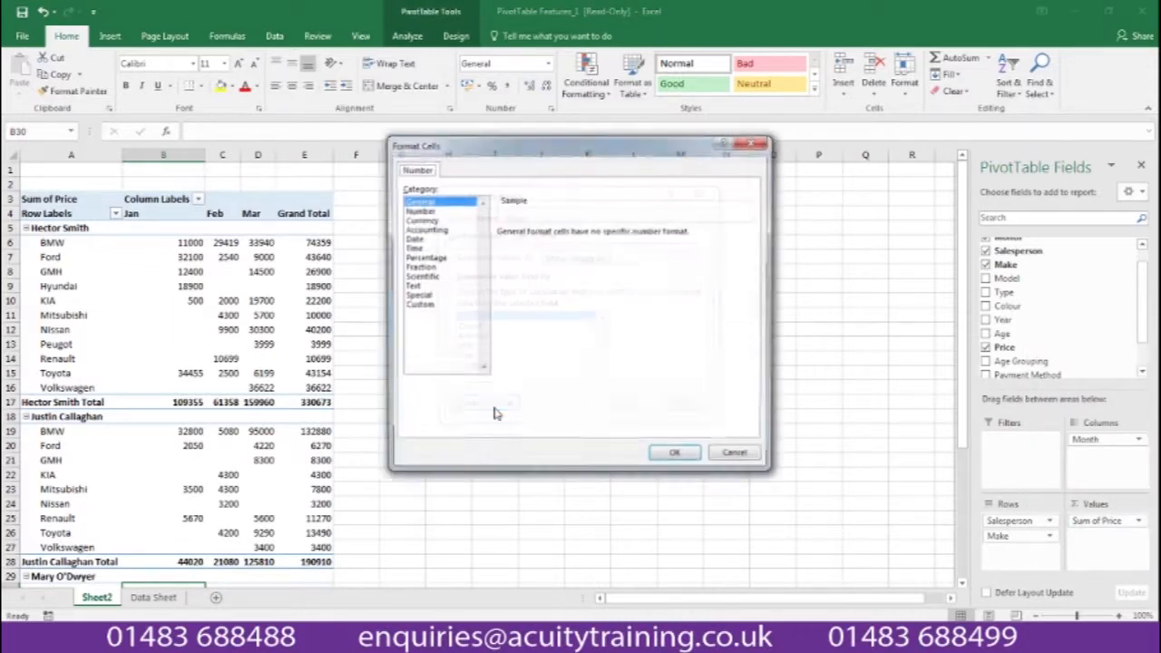
left_click(439, 231)
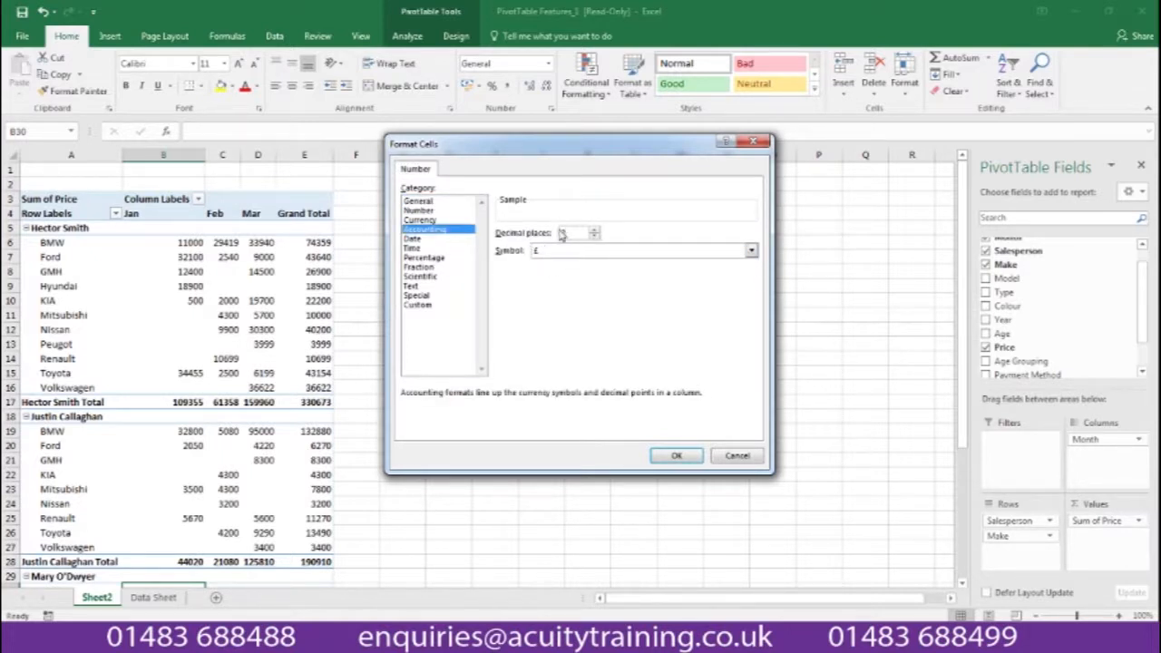
left_click(678, 457)
left_click(629, 405)
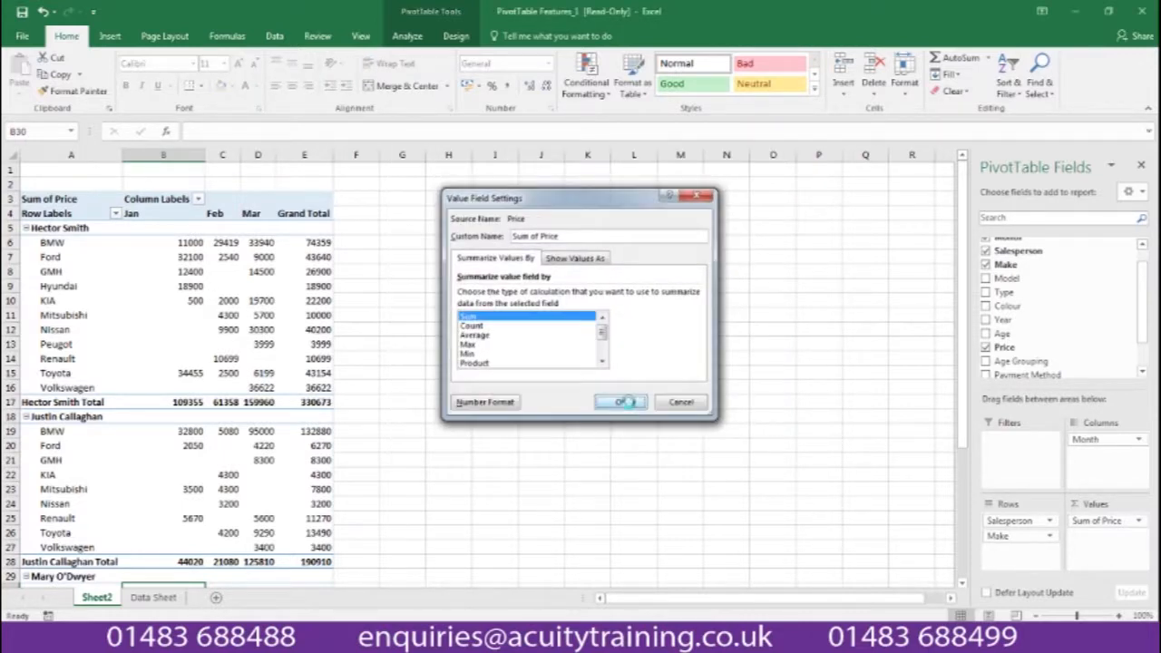